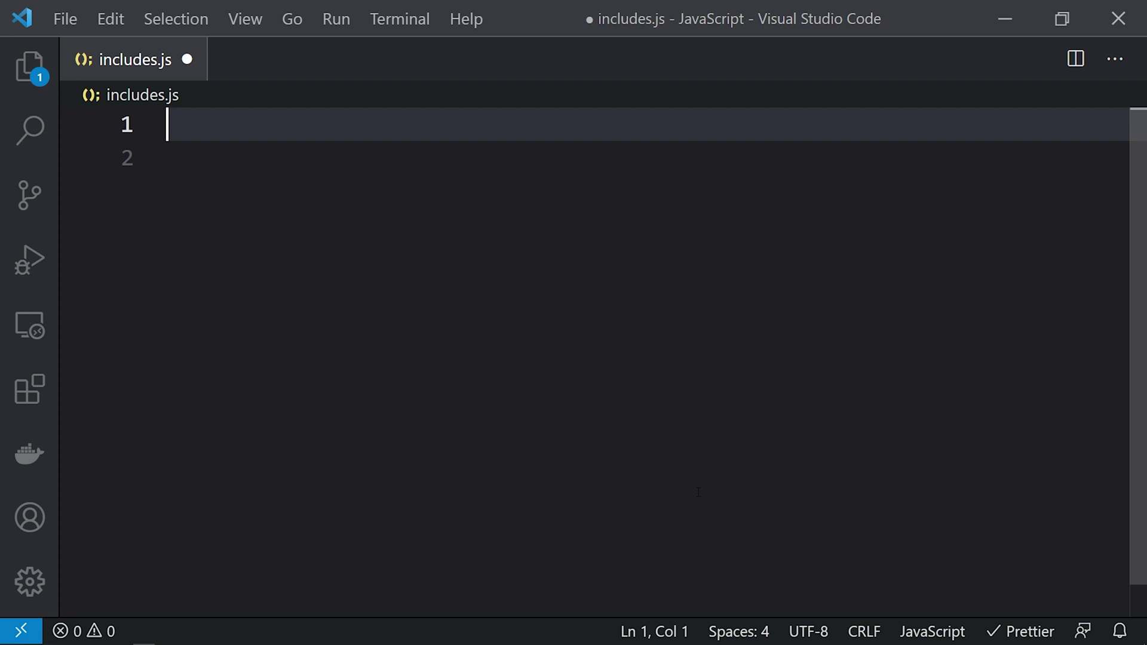
Paste the const fruits array (Banana, Orange, Apple, Mango) into includes.js and save.
text(const fruits = ["Banana", "Orange", "Apple", "Mango"];)
key(ctrl+s)
key(Right)
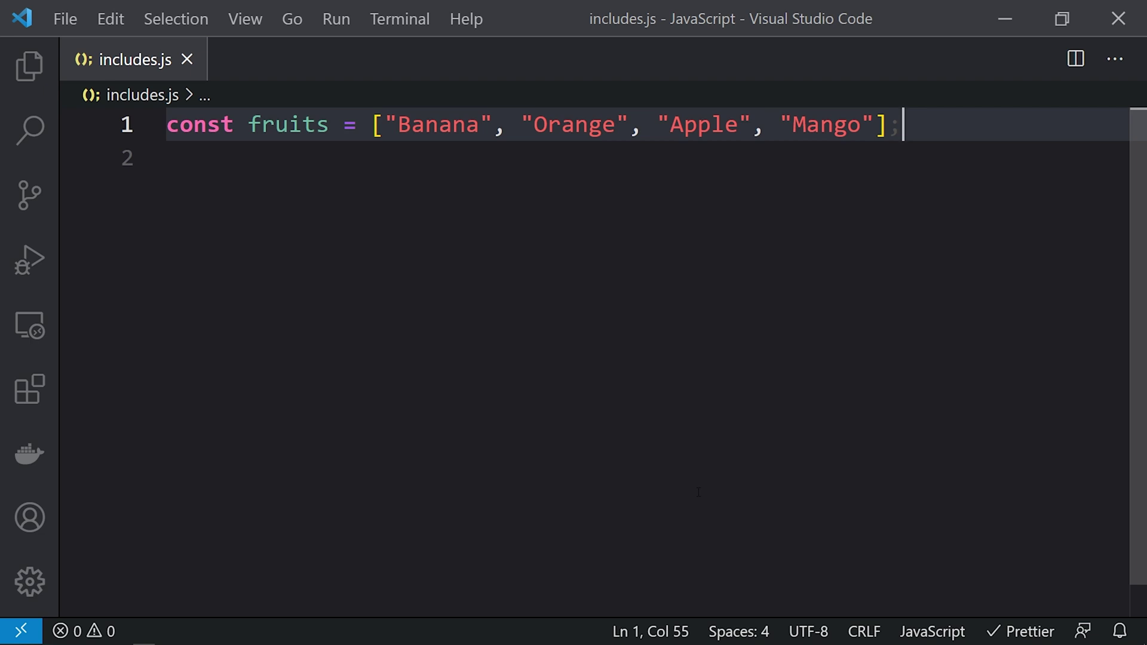
Add let result = fruits.includes("Banana") and console.log(result) below the array.
key(Return)
key(Return)
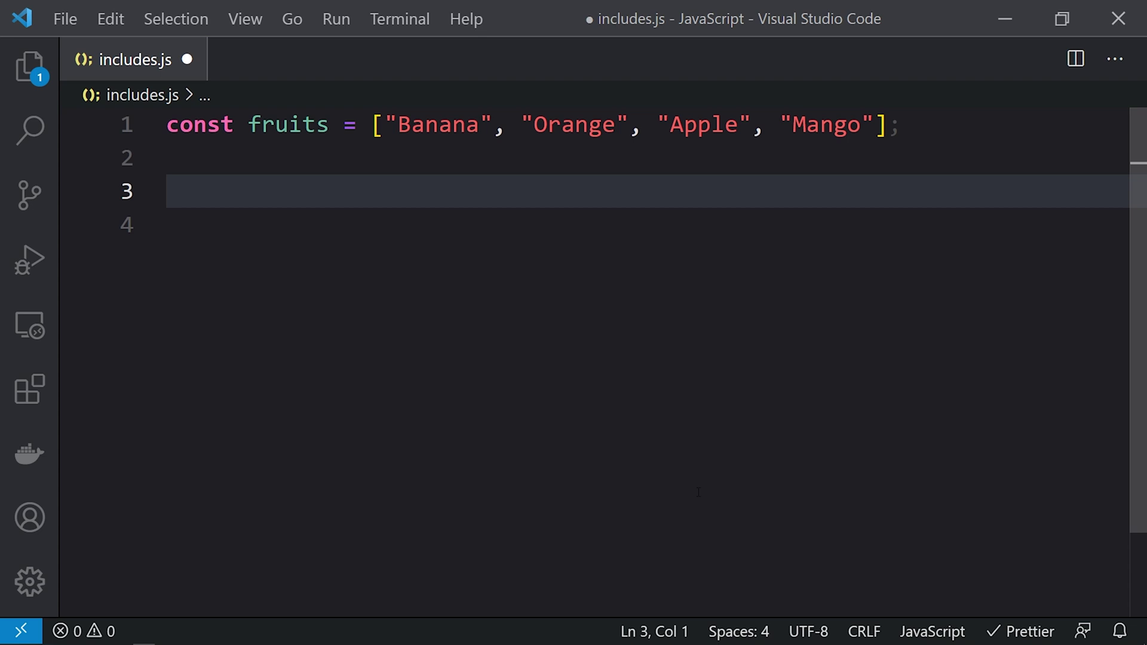
text(l)
text(et )
text(resuly)
key(BackSpace)
text(t = )
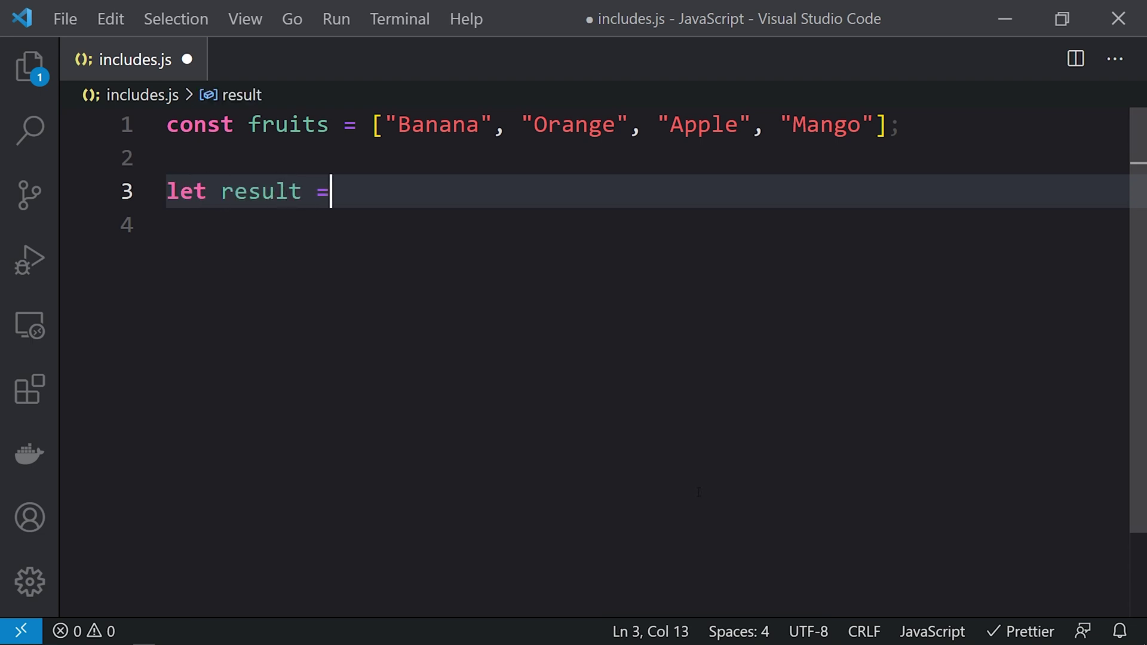
text(frui)
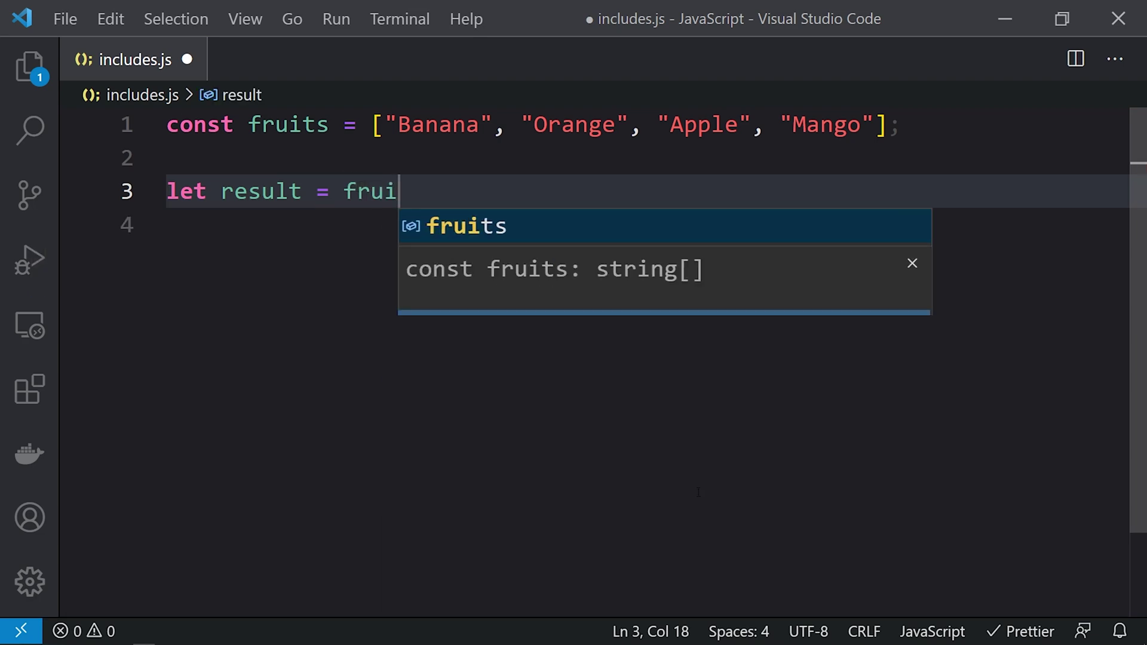
text(ts.in)
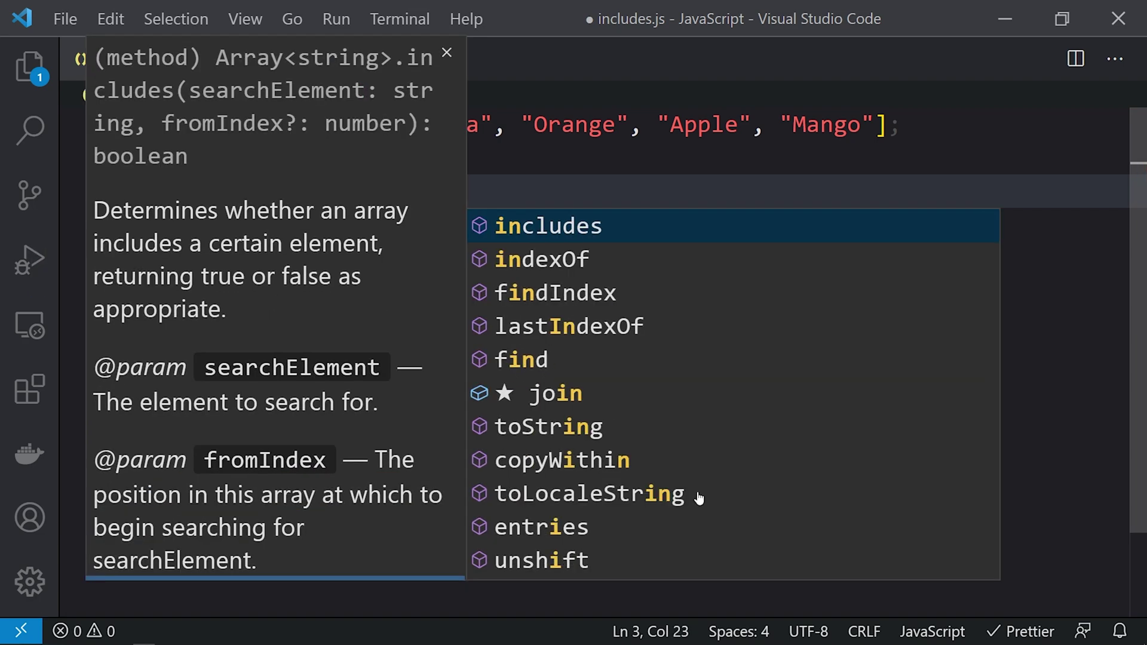
key(Return)
text(()
key(Right)
key(Left)
text(')
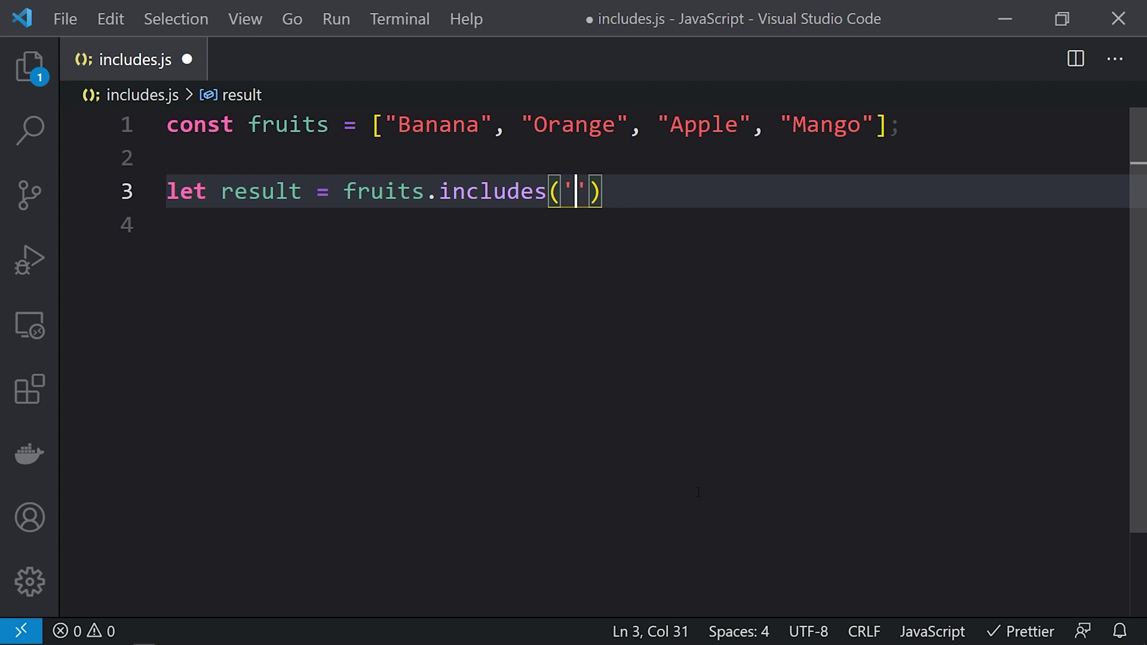
text(NB)
key(BackSpace)
key(BackSpace)
text(Bana)
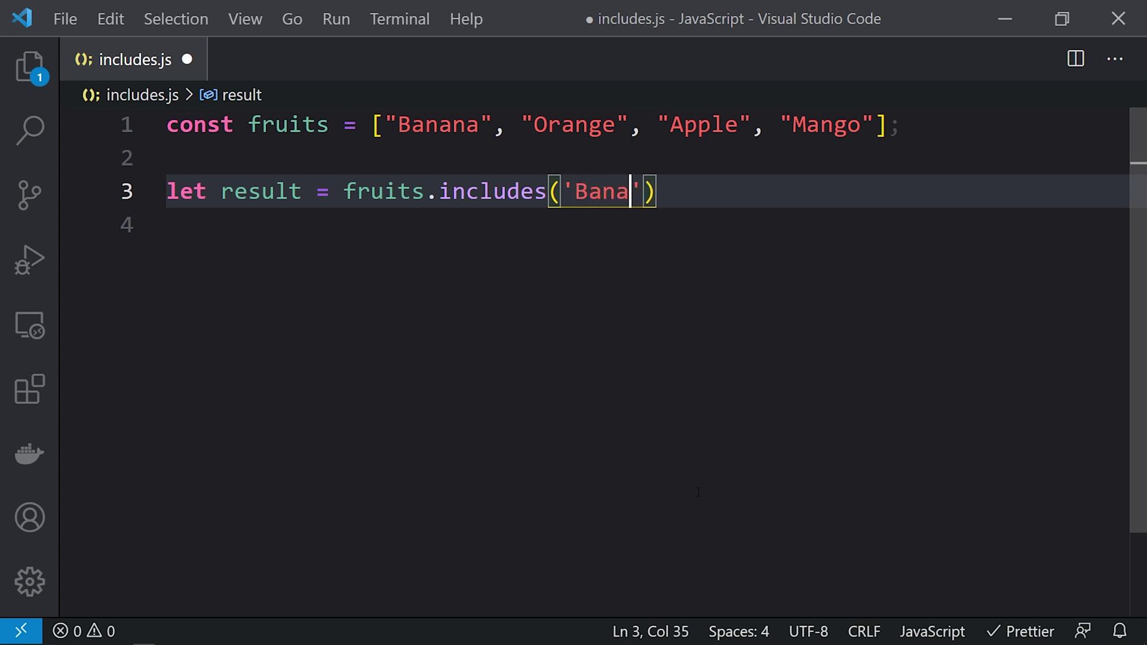
text(na)
key(Right)
key(Right)
key(Down)
key(Return)
key(Return)
key(Up)
text(co)
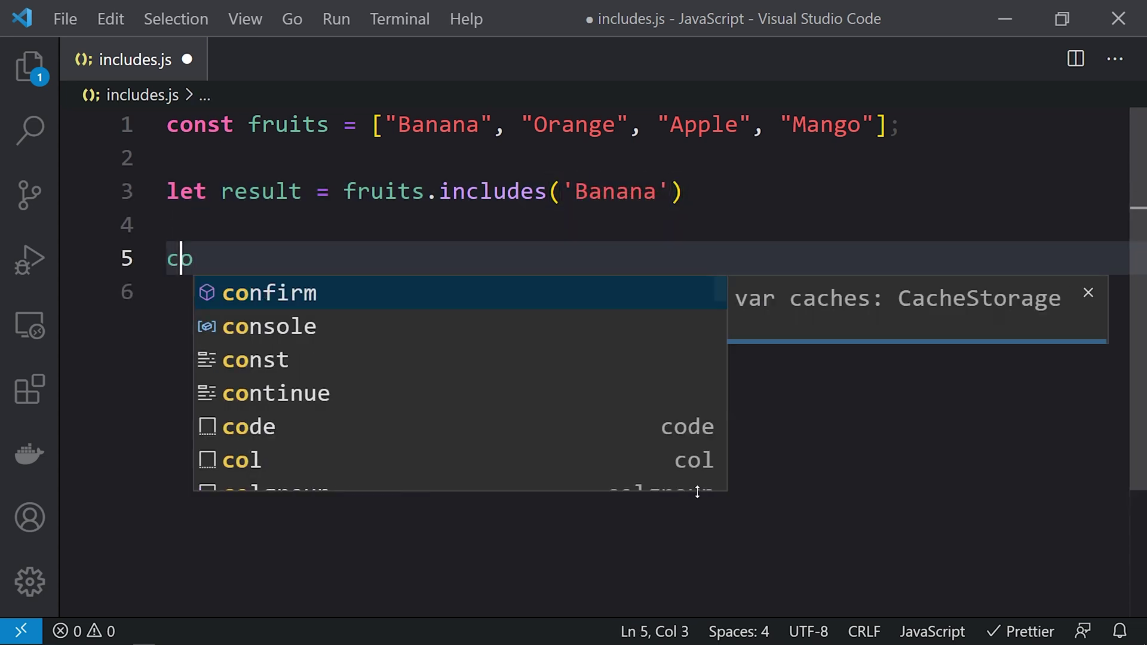
text(ns)
key(Return)
text(.l)
key(Return)
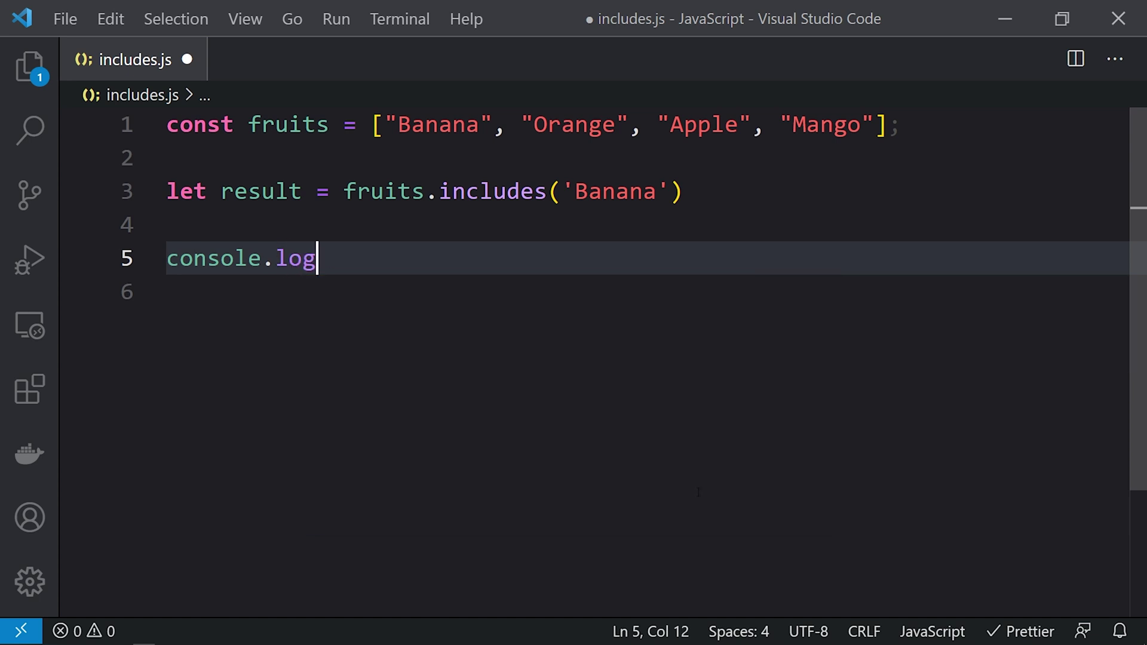
text((re)
key(Return)
Save the file, then clear the terminal and run node .\includes.js to print true.
key(ctrl+s)
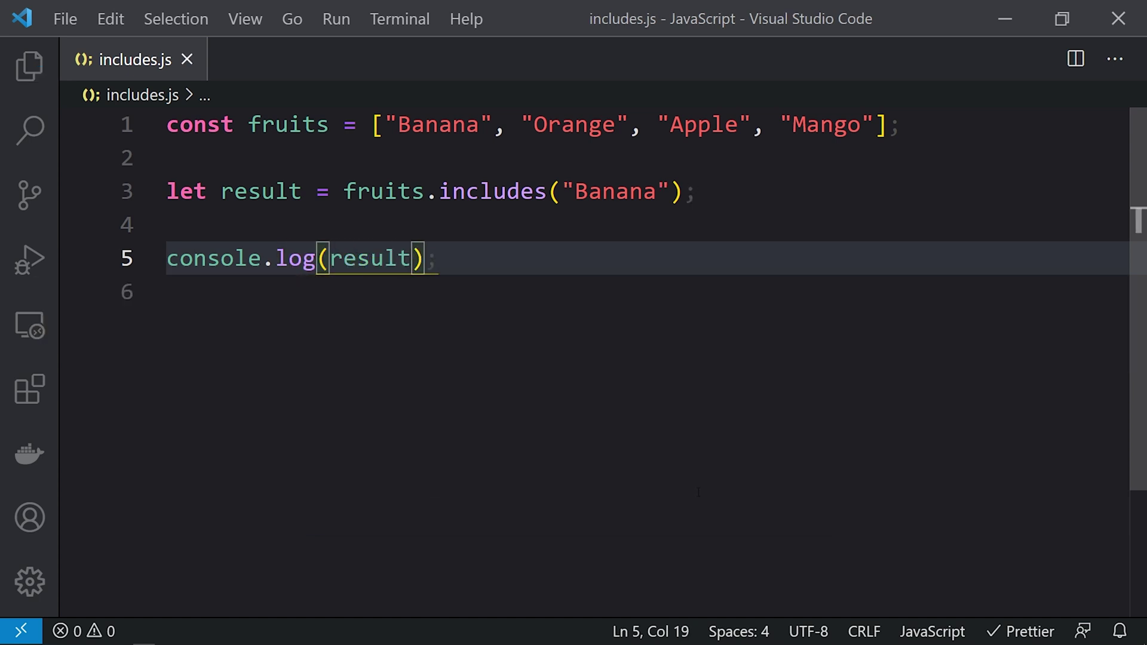
key(ctrl+grave)
text(cls)
key(Return)
text(node .\includes.js)
key(Return)
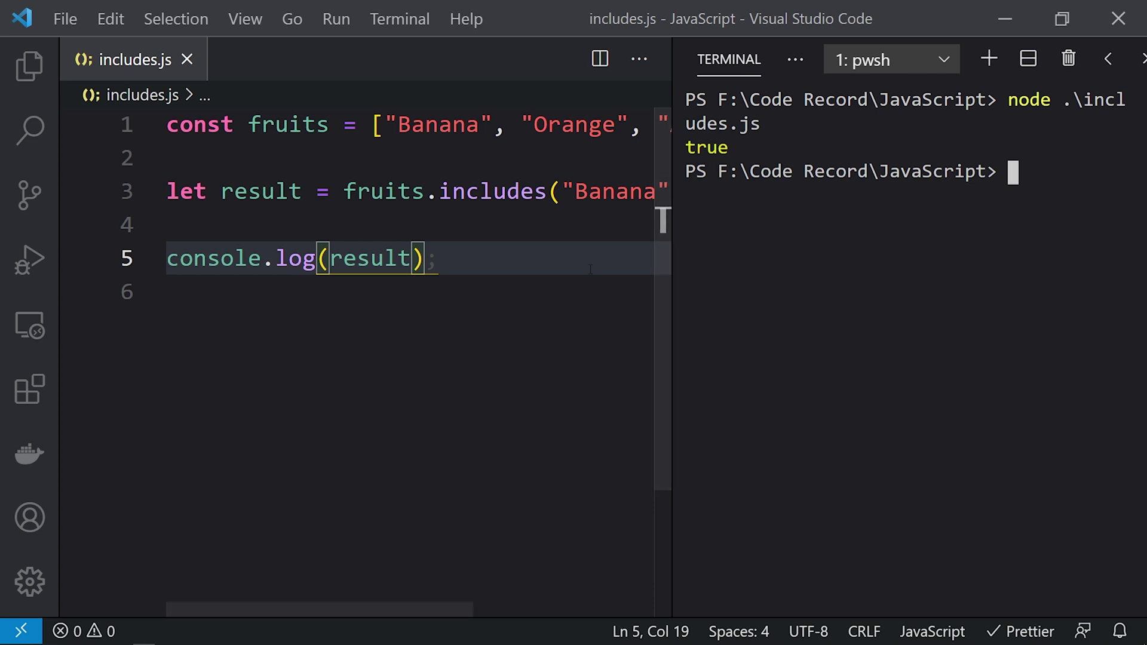
Change the search argument to Lemon, save, and rerun includes.js to print false.
click(269, 292)
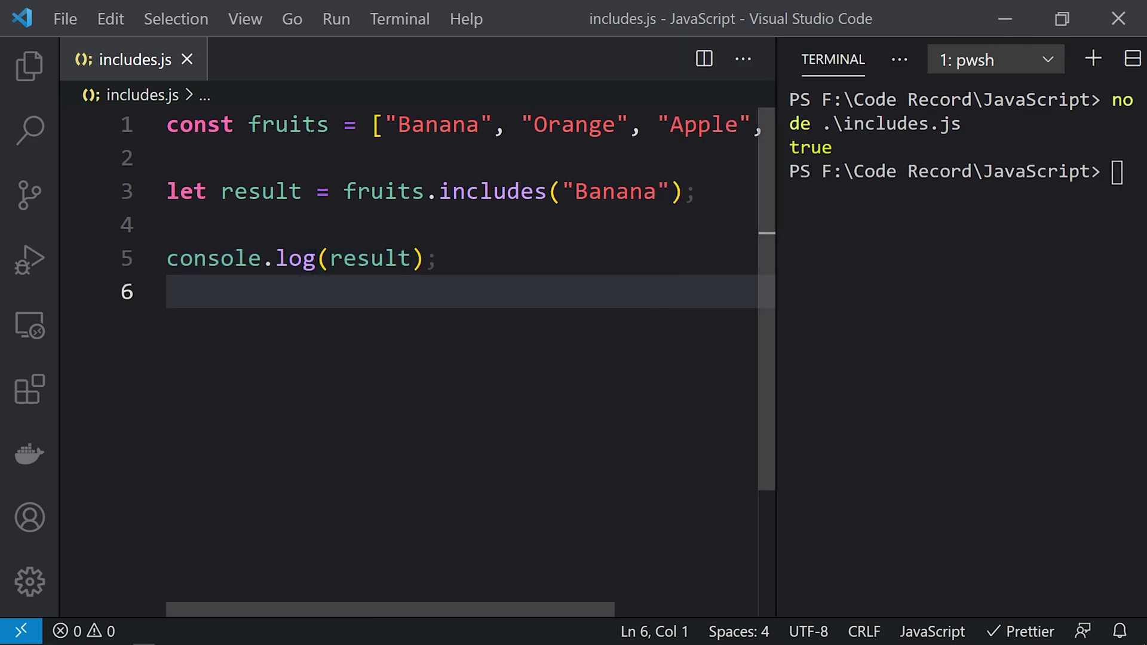
double_click(609, 192)
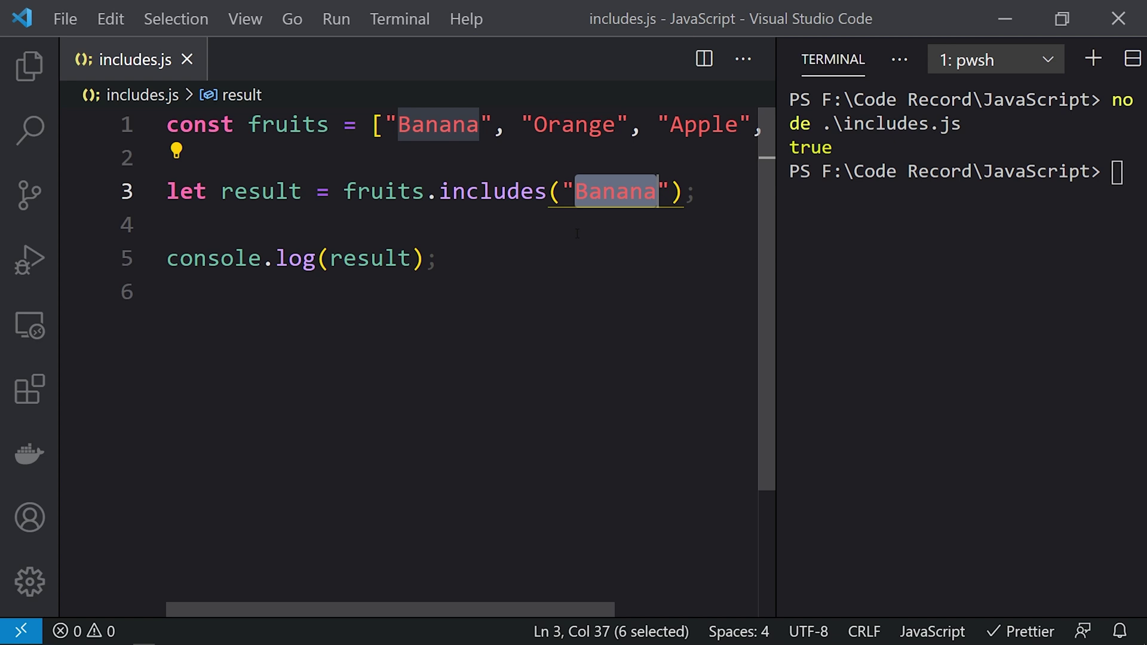
text(Lem)
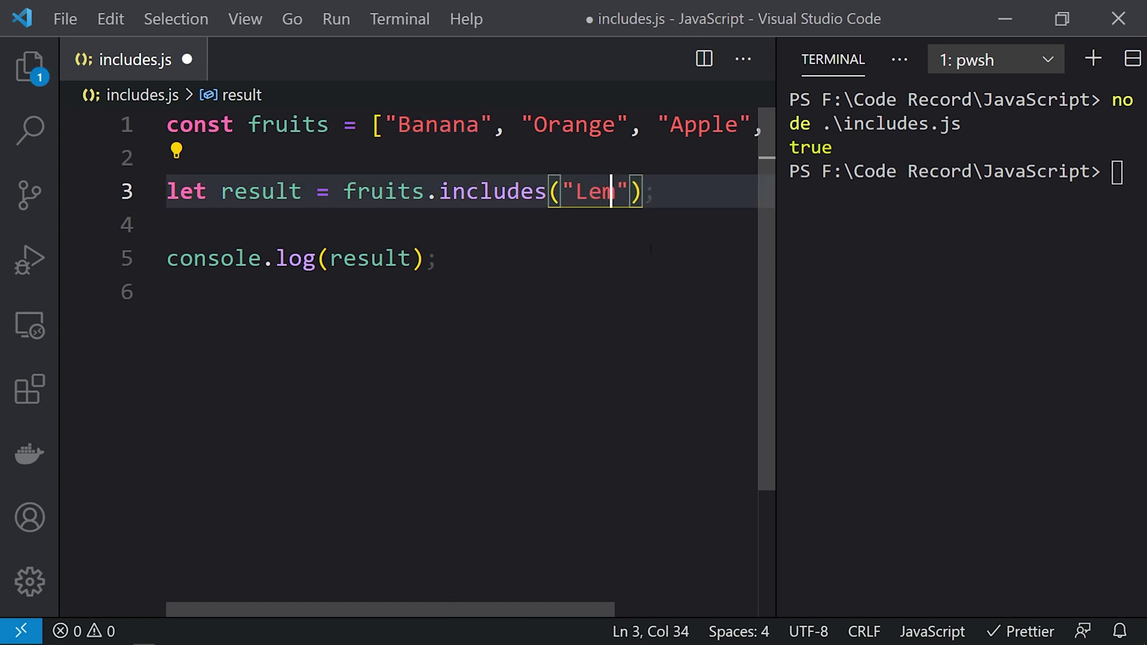
text(on)
key(ctrl+s)
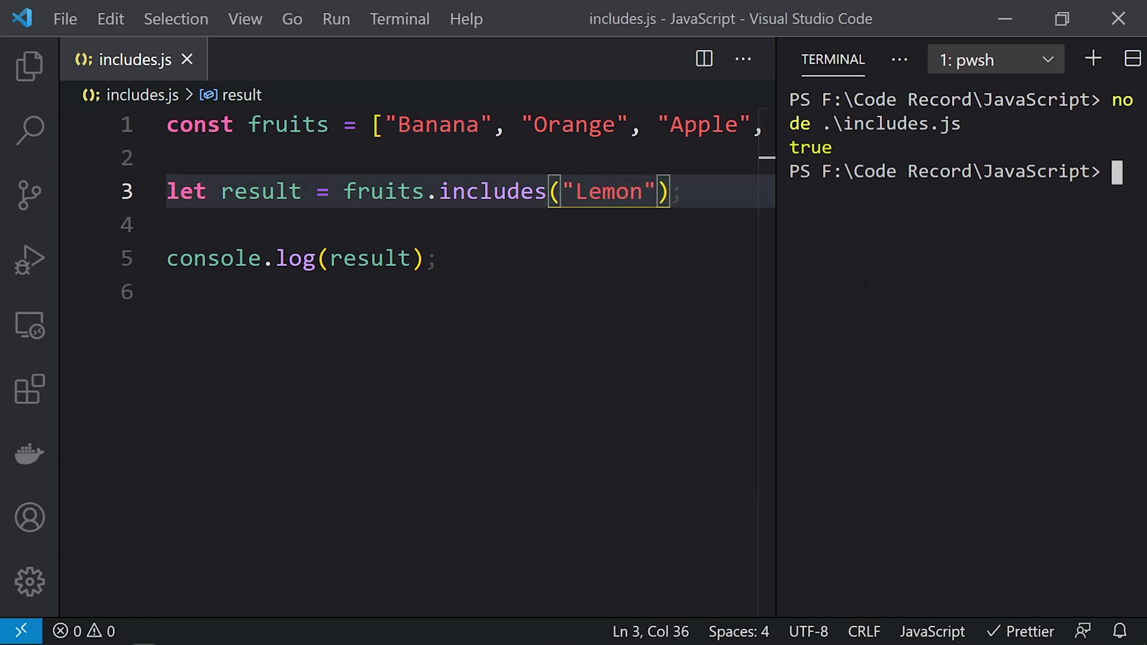
key(Up)
key(Return)
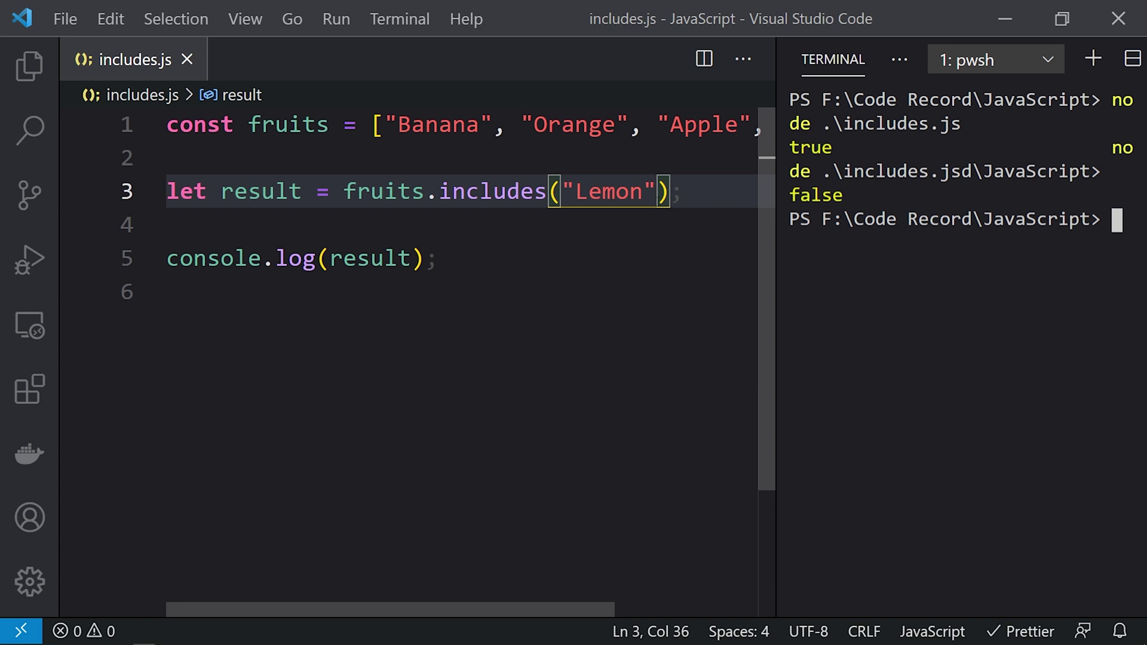
Restore the argument to Banana, save, and hide the terminal.
double_click(610, 191)
text(Banana)
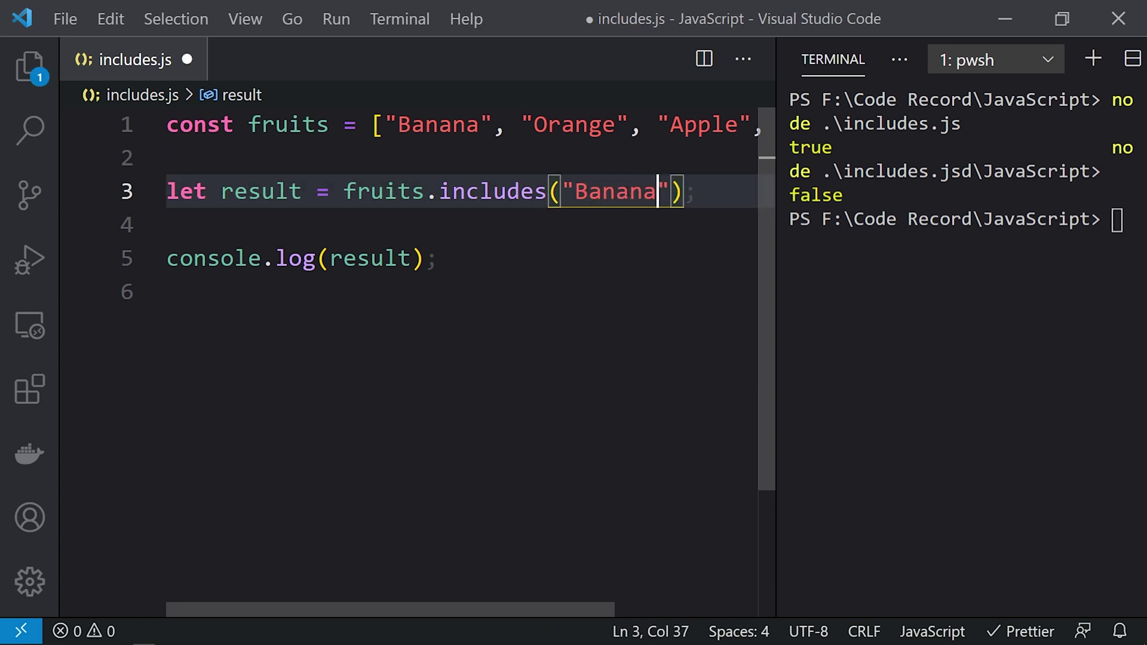
key(ctrl+grave)
key(ctrl+s)
key(Right)
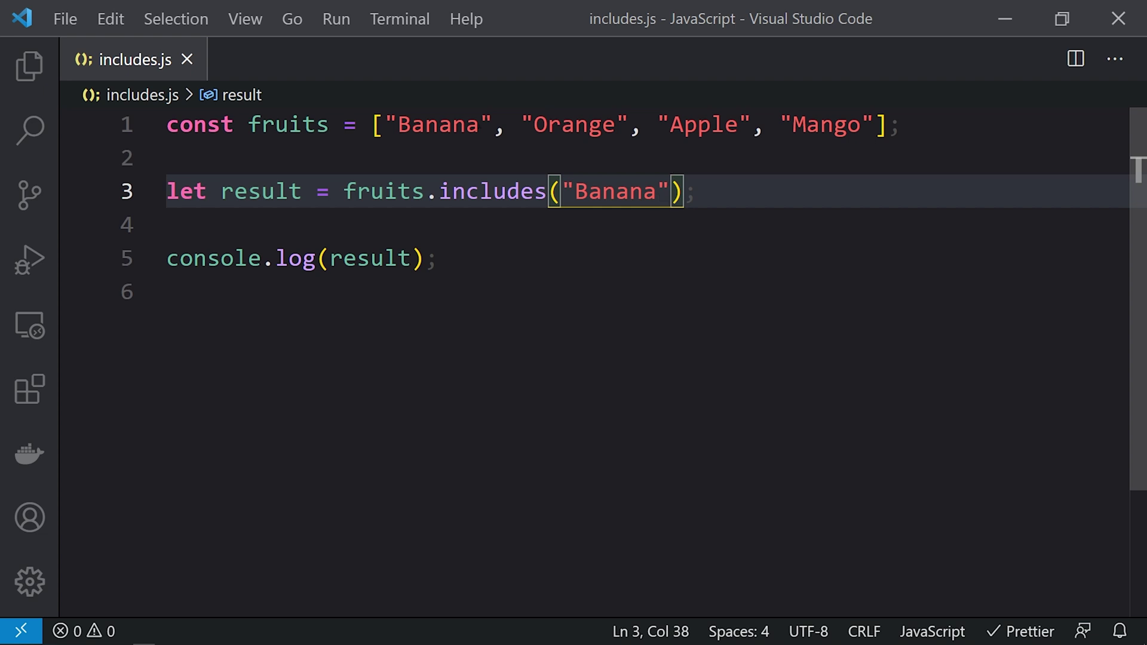
Add a fromIndex of 2 so line 3 reads fruits.includes("Banana", 2), and save.
drag(385, 125, 535, 125)
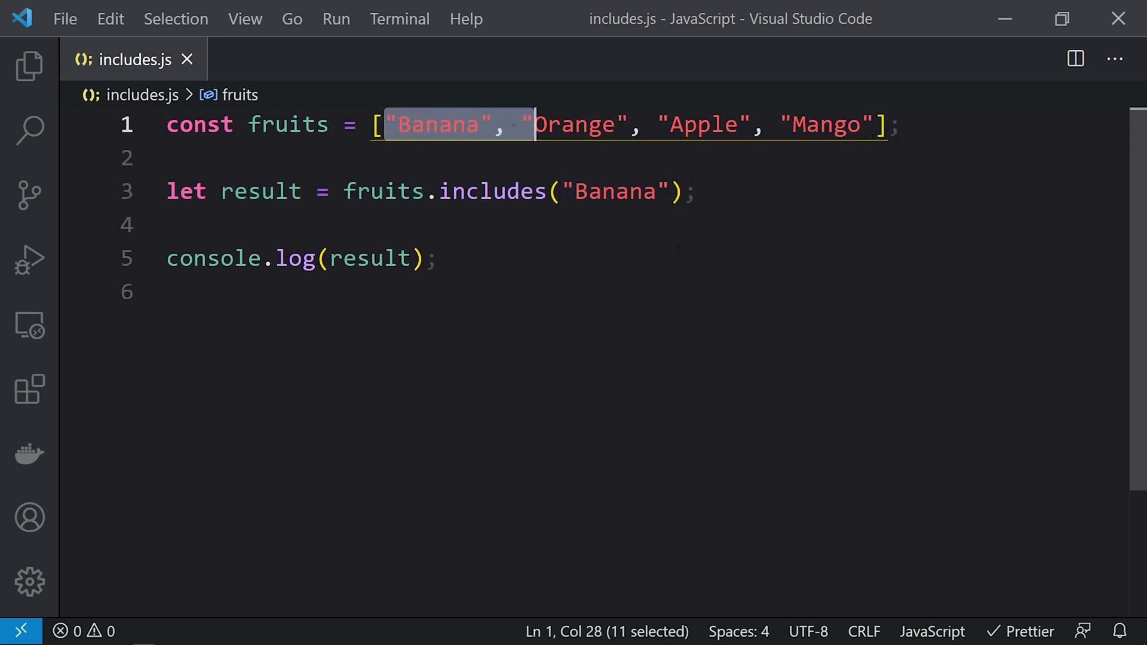
click(671, 191)
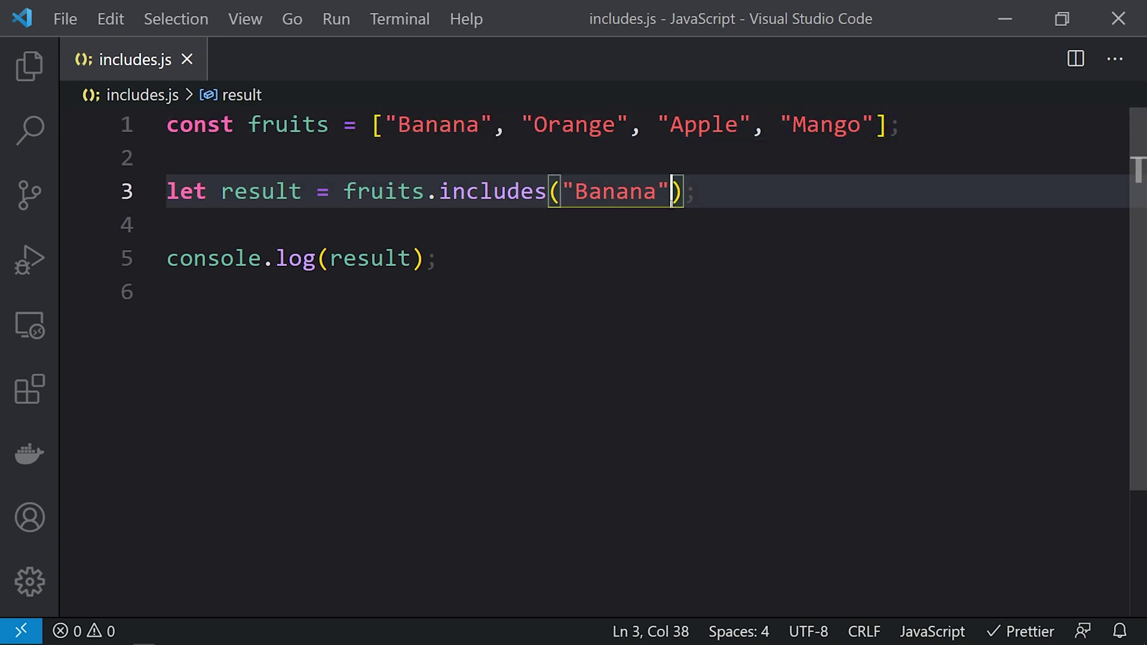
text(,)
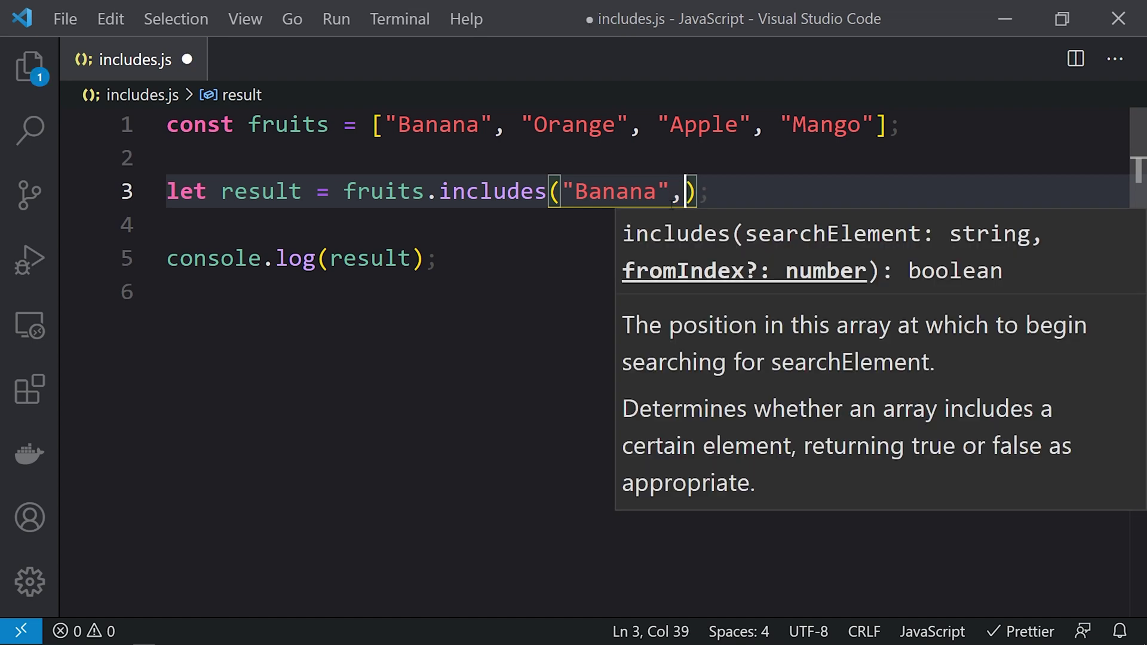
text(2)
key(ctrl+s)
key(ctrl+End)
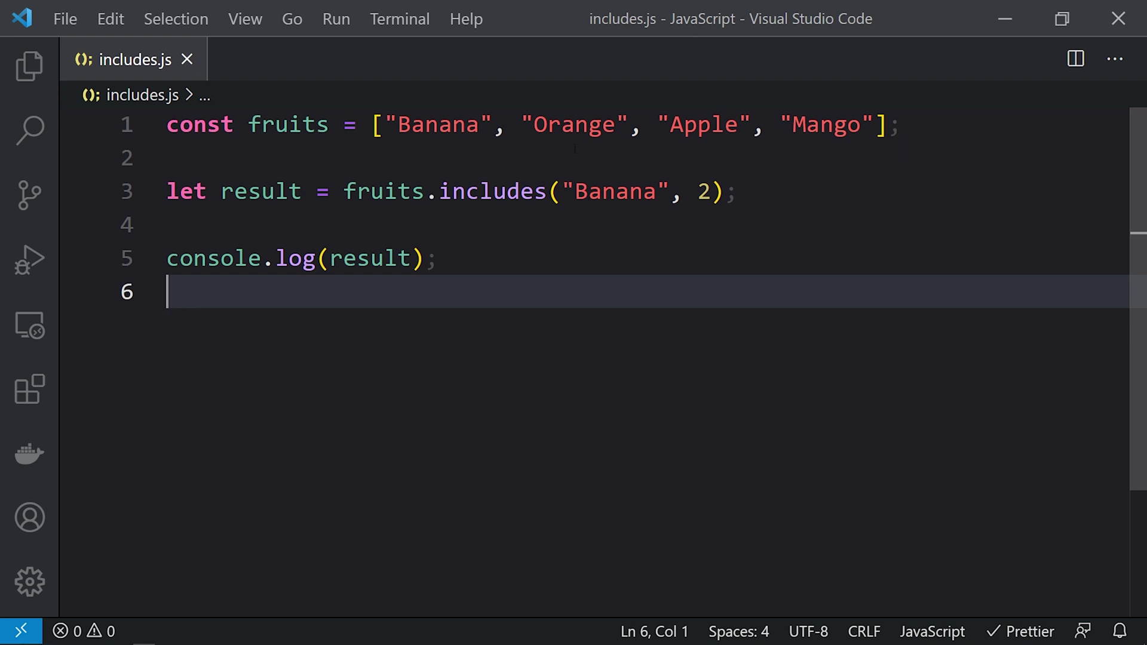
double_click(592, 192)
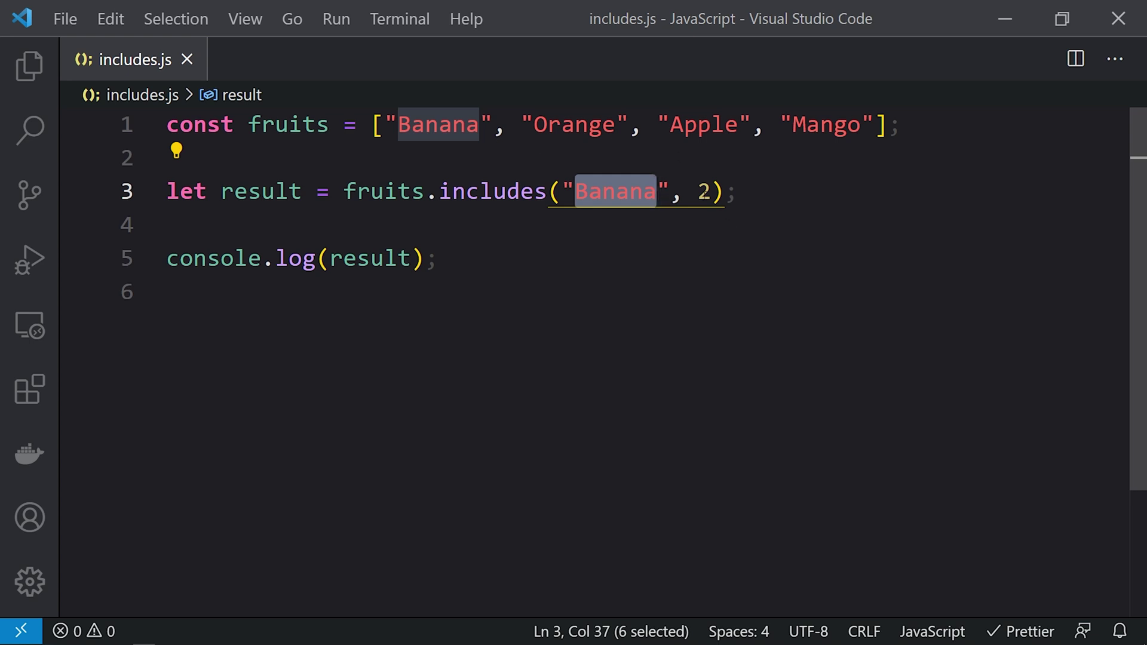
text(cls)
Clear the terminal and rerun node .\includes.js, which now prints false.
key(Return)
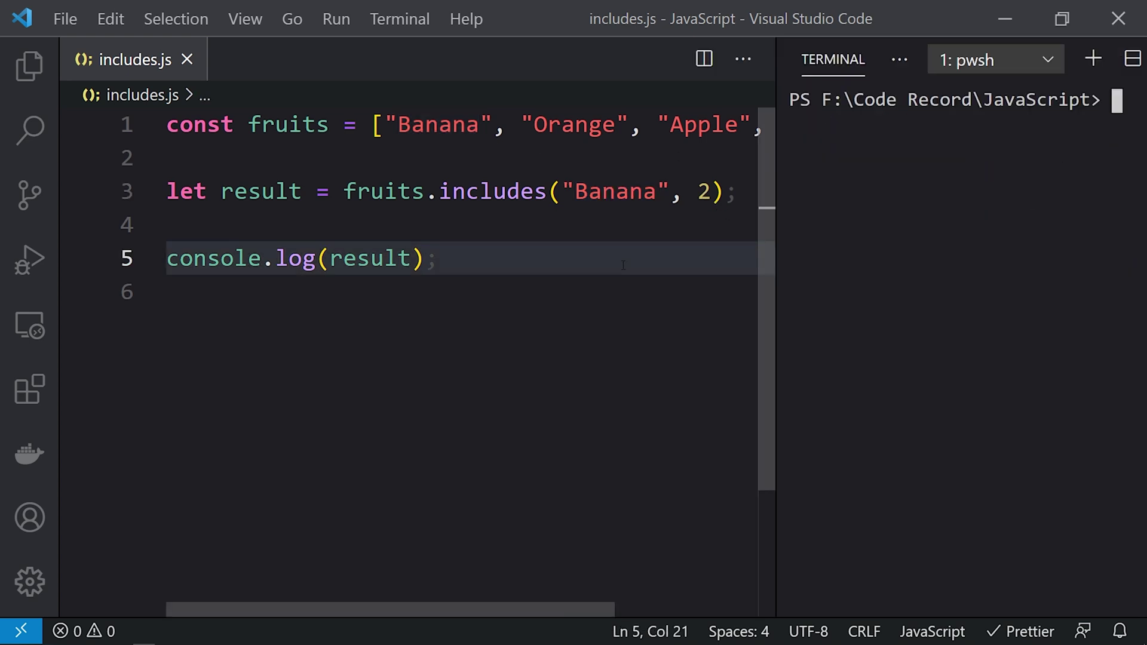
key(Up)
key(Up)
key(Return)
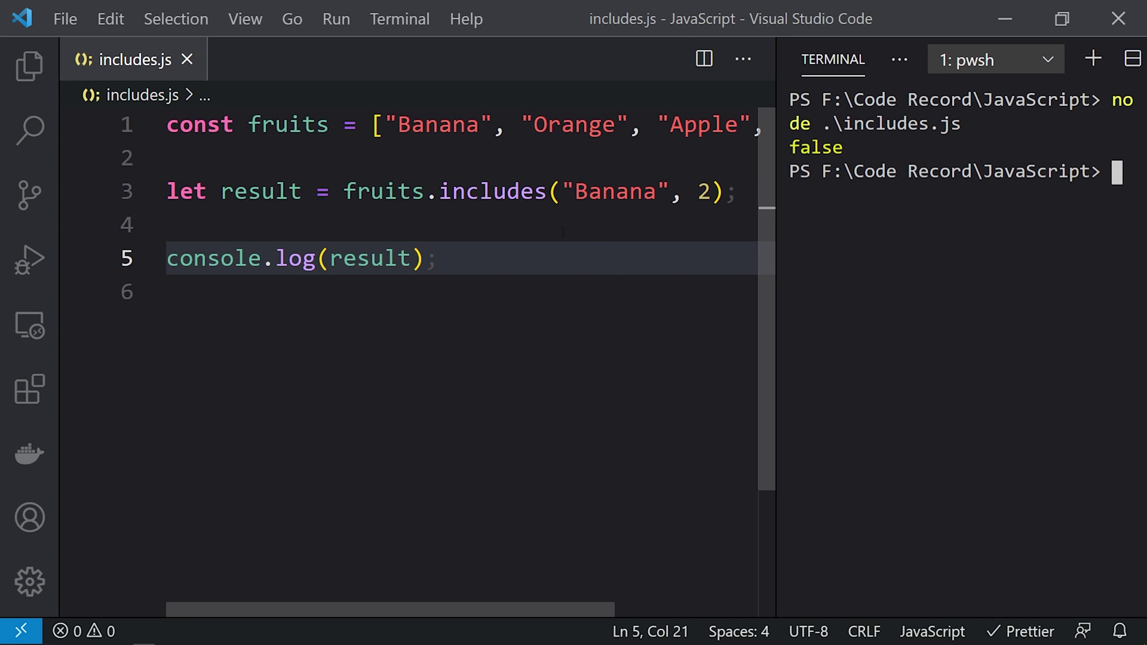